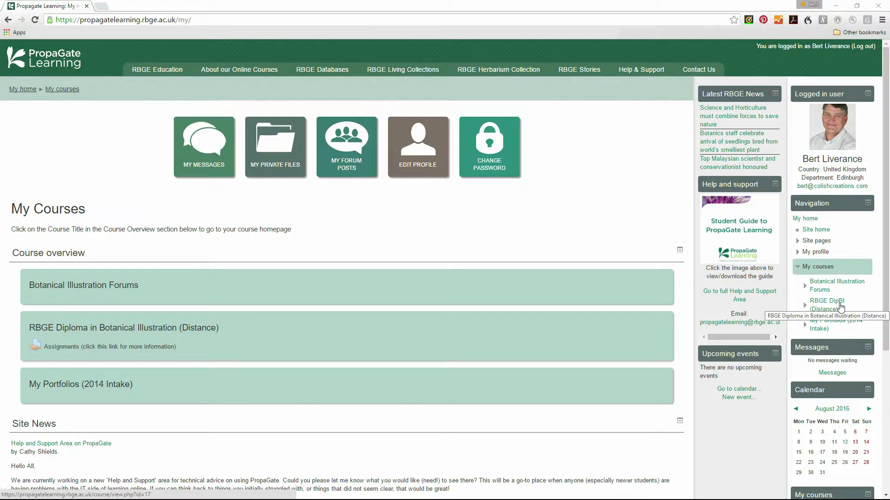
Open My Portfolio from the RBGE Diploma in Botanical Illustration (Distance) course page
{"action": "left_click", "coordinate": [839, 305]}
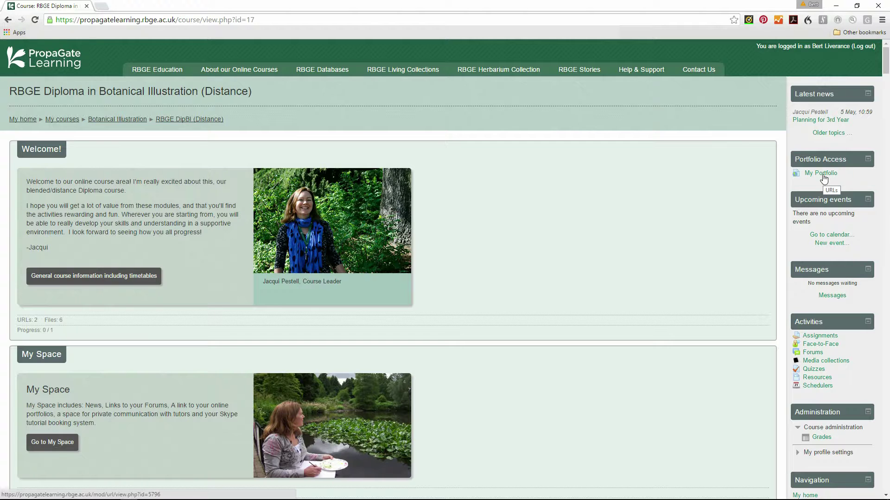
{"action": "left_click", "coordinate": [822, 175]}
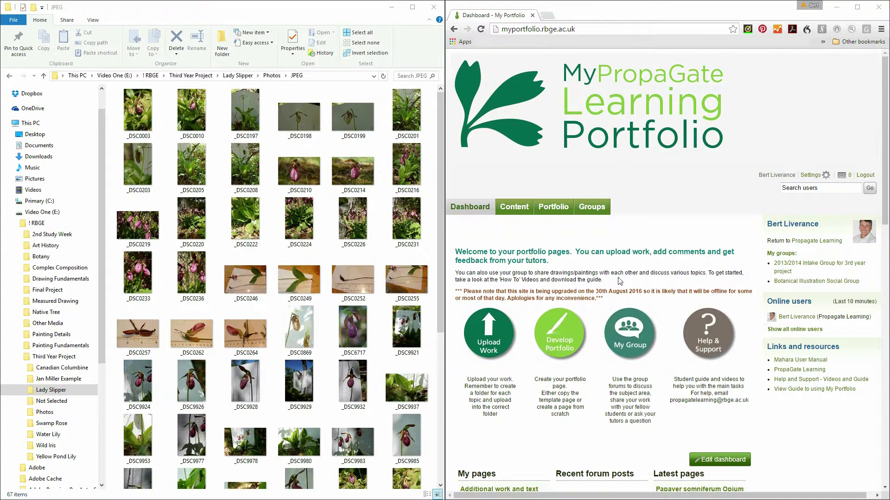
Create a folder named Final Composition inside the Cypripedium acaule - Lady Slipper folder of the portfolio files
{"action": "left_click", "coordinate": [509, 212]}
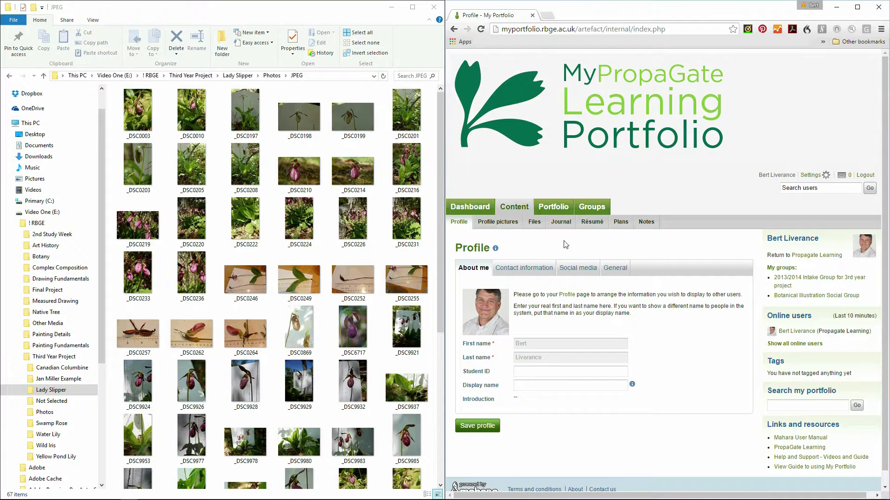
{"action": "left_click", "coordinate": [533, 223]}
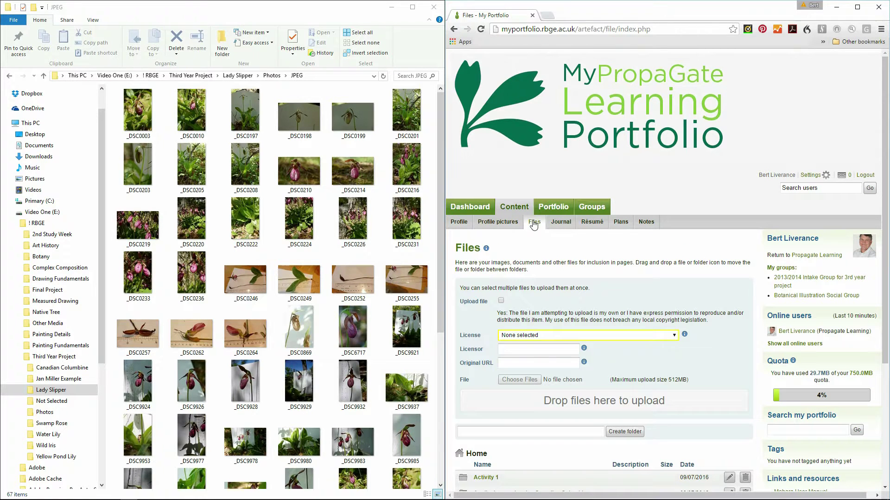
{"action": "scroll", "coordinate": [603, 236], "scroll_direction": "down", "scroll_amount": 4}
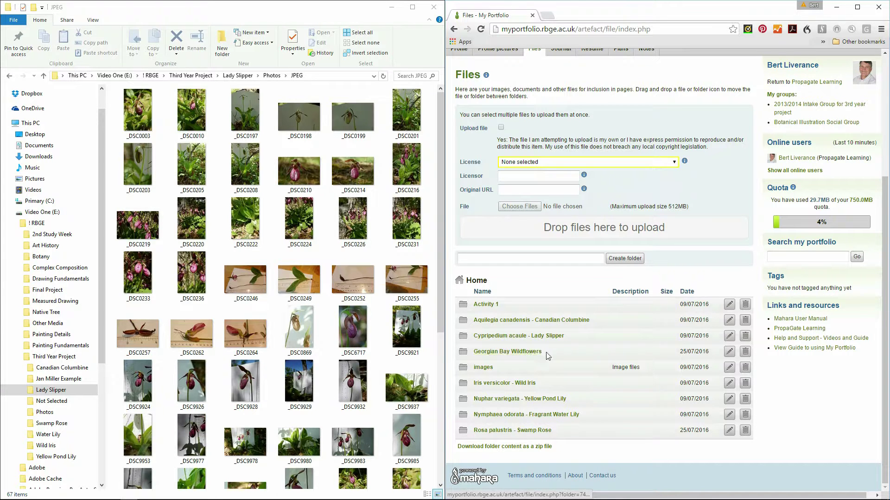
{"action": "left_click", "coordinate": [501, 338]}
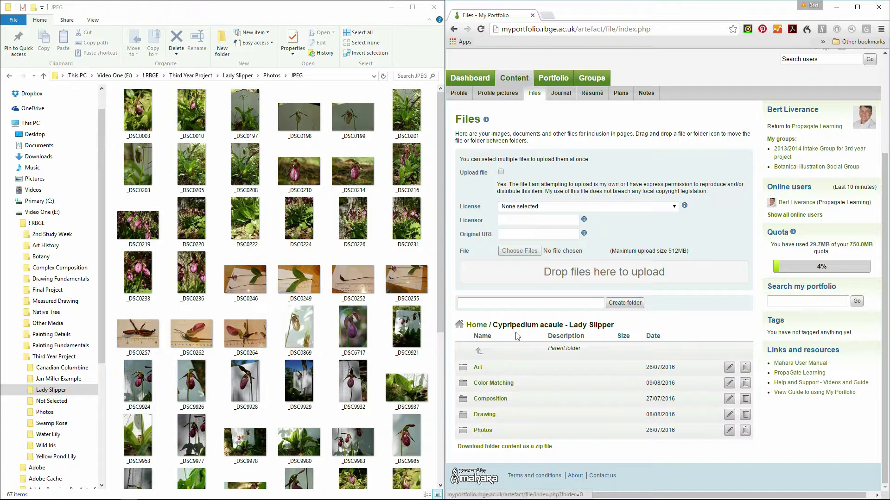
{"action": "left_click", "coordinate": [509, 304]}
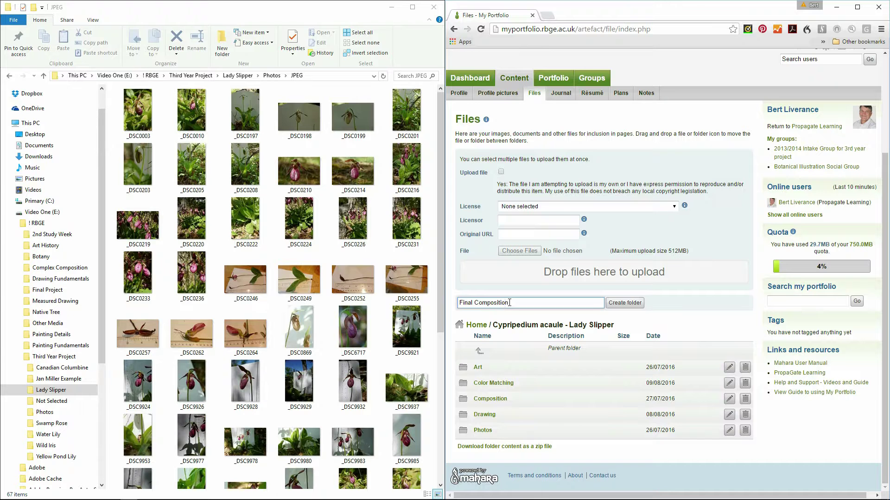
{"action": "left_click", "coordinate": [642, 306]}
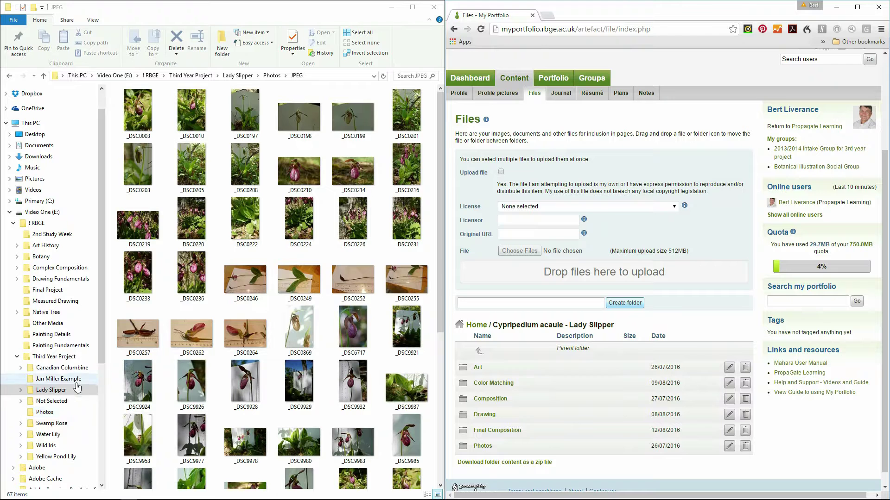
Browse to the local Lady Slipper Photos JPEG folder and open the matching Photos folder in the portfolio files
{"action": "left_click", "coordinate": [32, 391]}
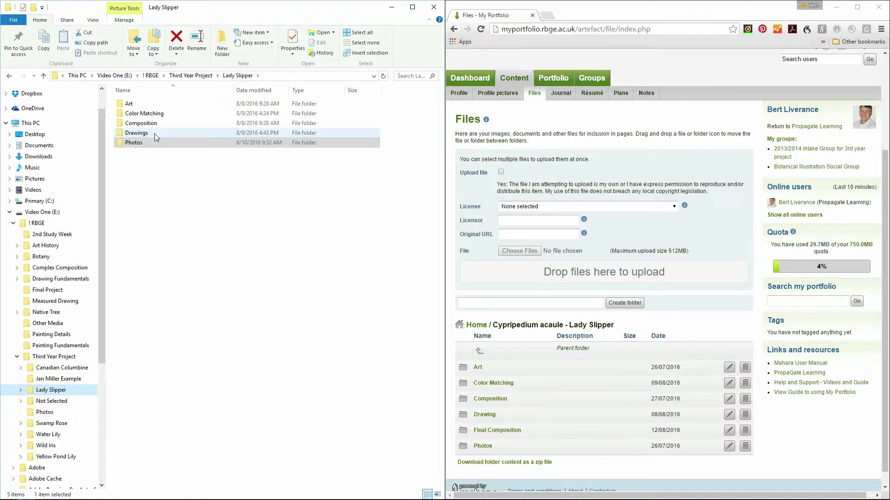
{"action": "double_click", "coordinate": [133, 146]}
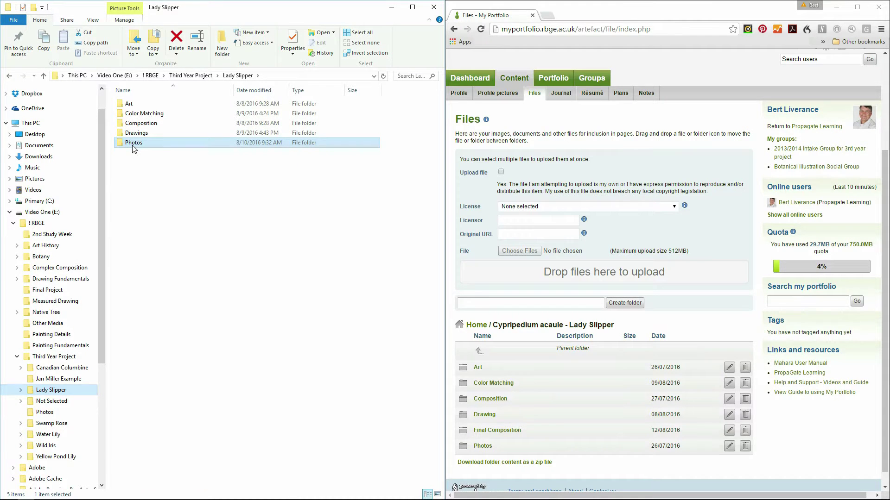
{"action": "double_click", "coordinate": [142, 116]}
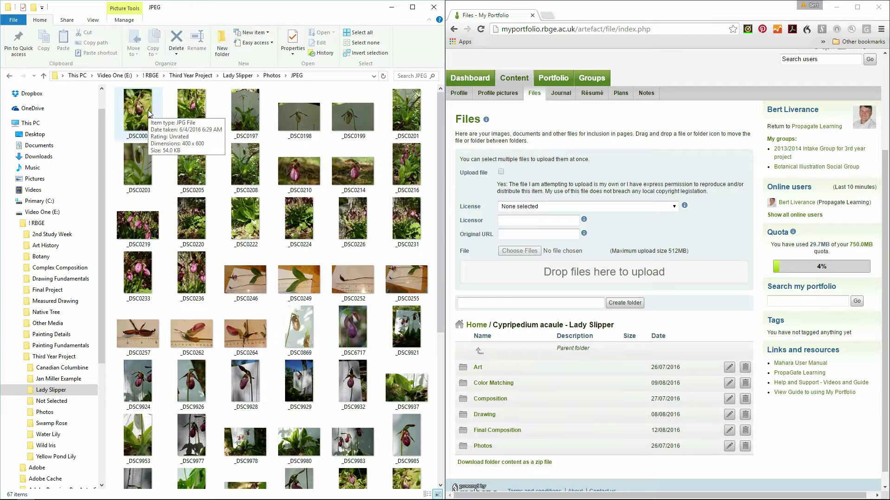
{"action": "left_click", "coordinate": [484, 447]}
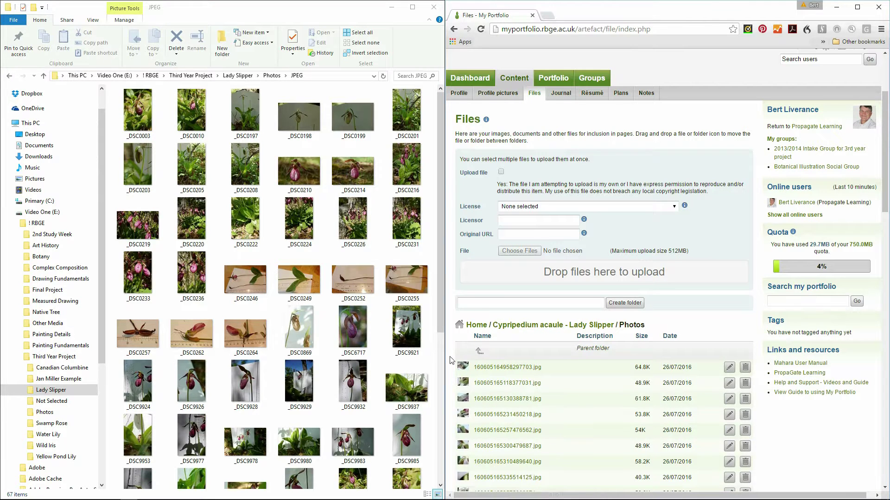
Upload _DSC0003, _DSC0010 and _DSC0197 to the portfolio's Photos folder, accepting the copyright permission statement
{"action": "left_click", "coordinate": [153, 125]}
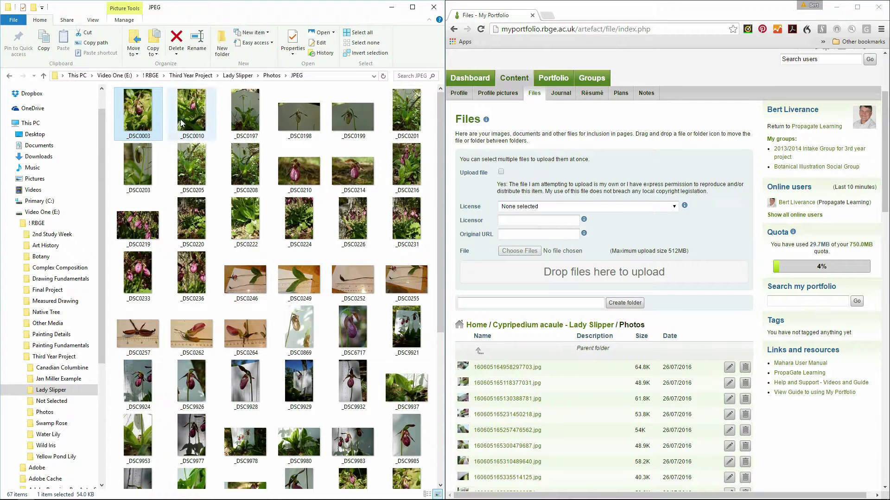
{"action": "left_click", "coordinate": [238, 128], "text": "shift"}
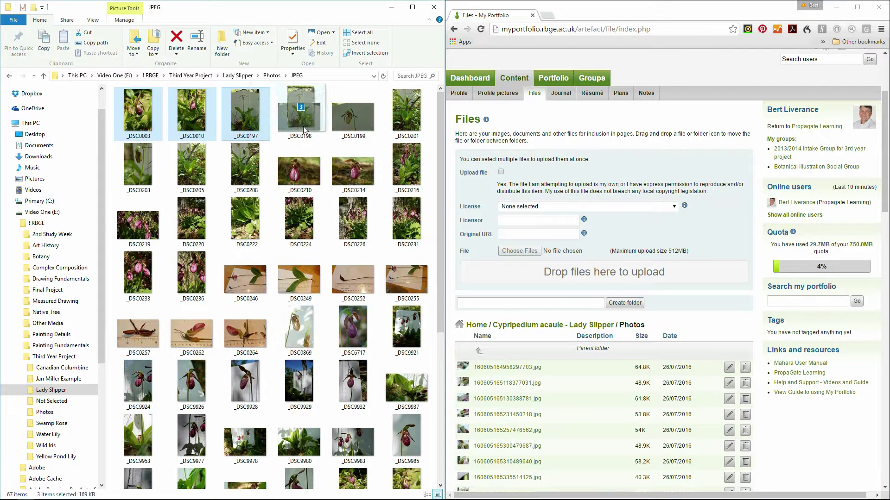
{"action": "left_click", "coordinate": [501, 172]}
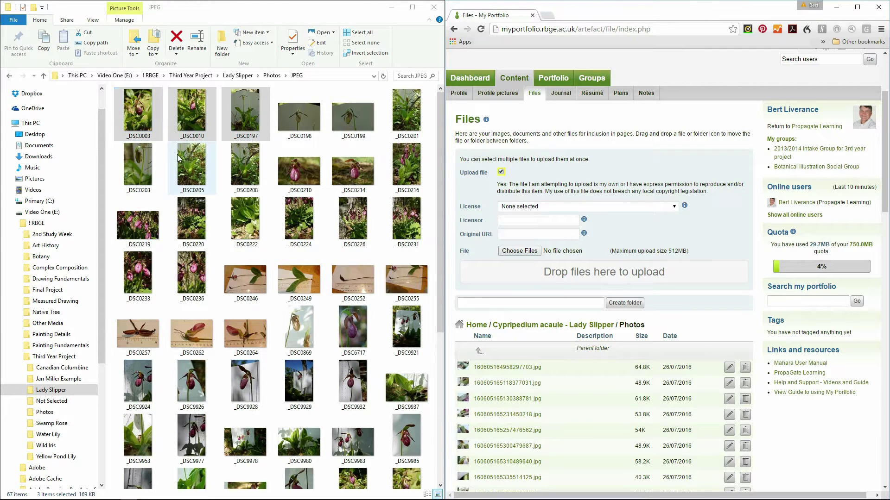
{"action": "left_click_drag", "start_coordinate": [190, 123], "coordinate": [585, 280]}
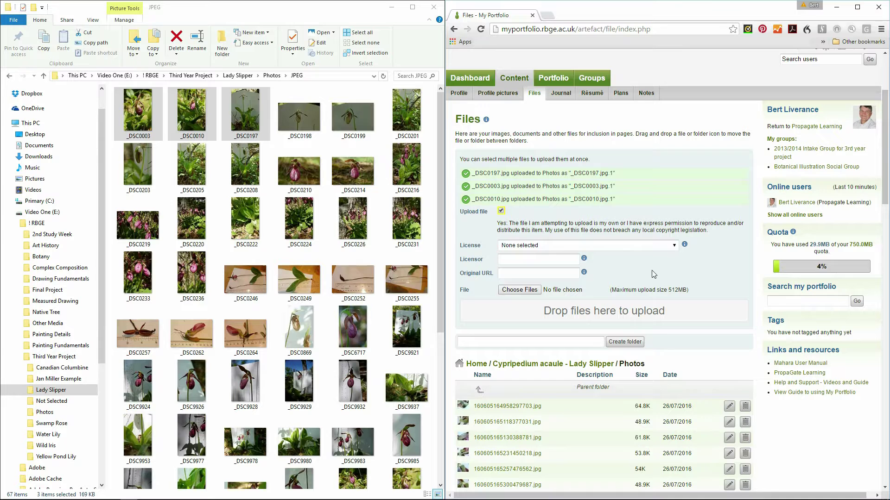
Leave the files area, maximize the browser window and open the page Cypripedium acaule - Lady Slipper - page 1 for content editing
{"action": "left_click", "coordinate": [559, 81]}
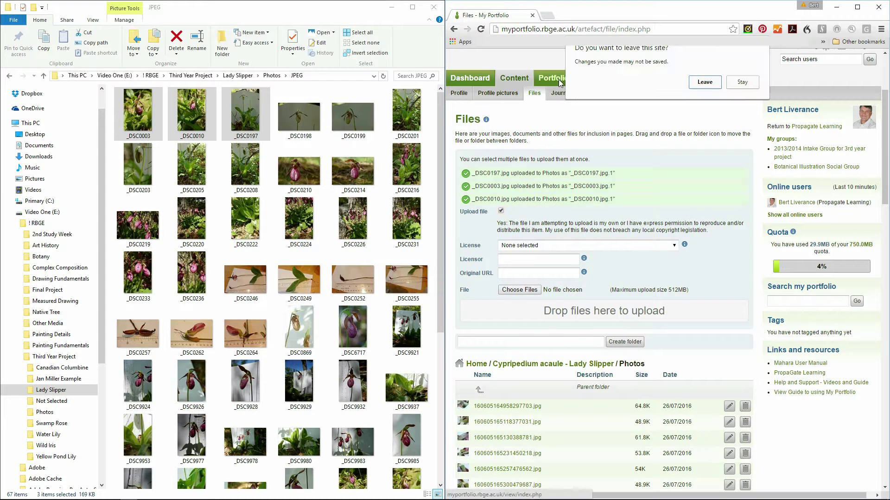
{"action": "left_click", "coordinate": [704, 83]}
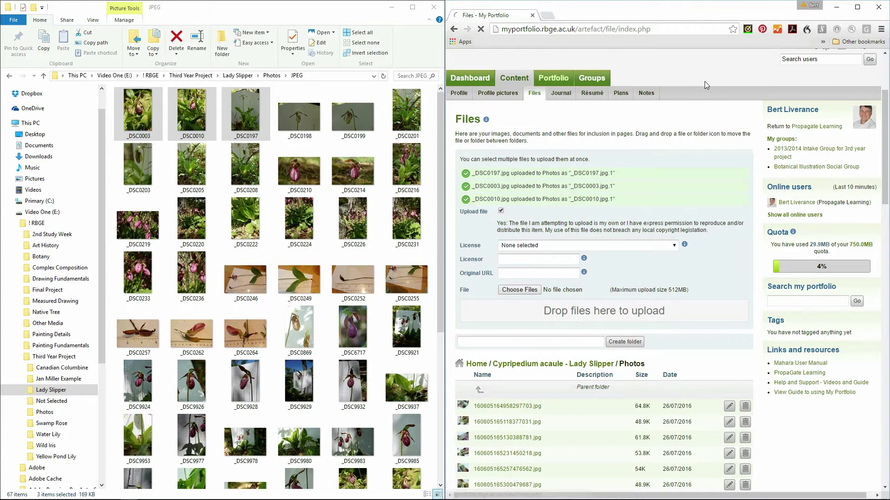
{"action": "left_click", "coordinate": [857, 7]}
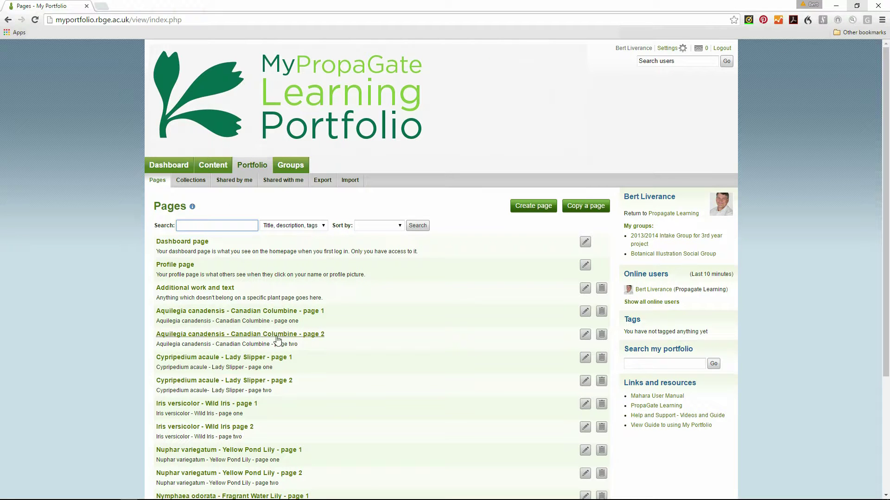
{"action": "left_click", "coordinate": [252, 359]}
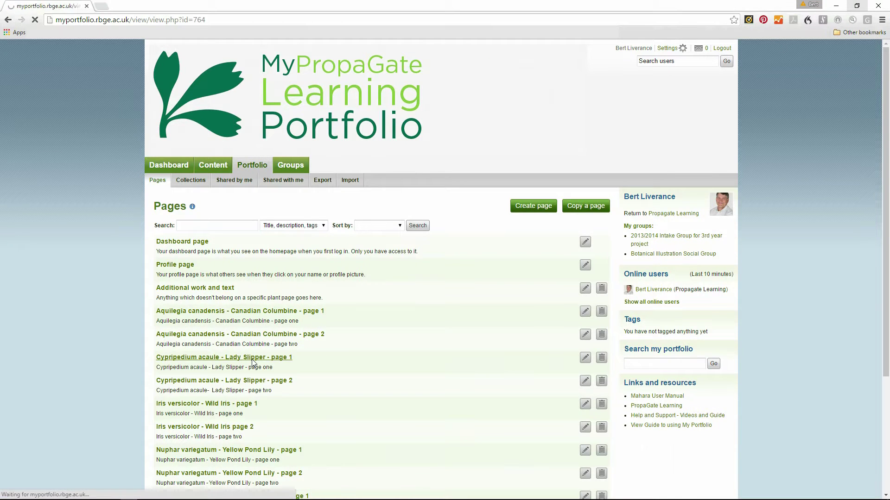
{"action": "scroll", "coordinate": [575, 296], "scroll_direction": "down", "scroll_amount": 4}
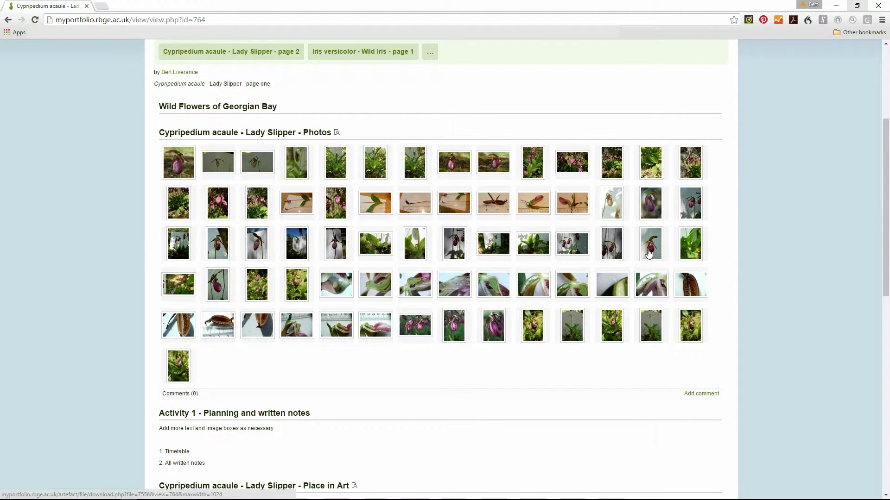
{"action": "scroll", "coordinate": [579, 204], "scroll_direction": "up", "scroll_amount": 1}
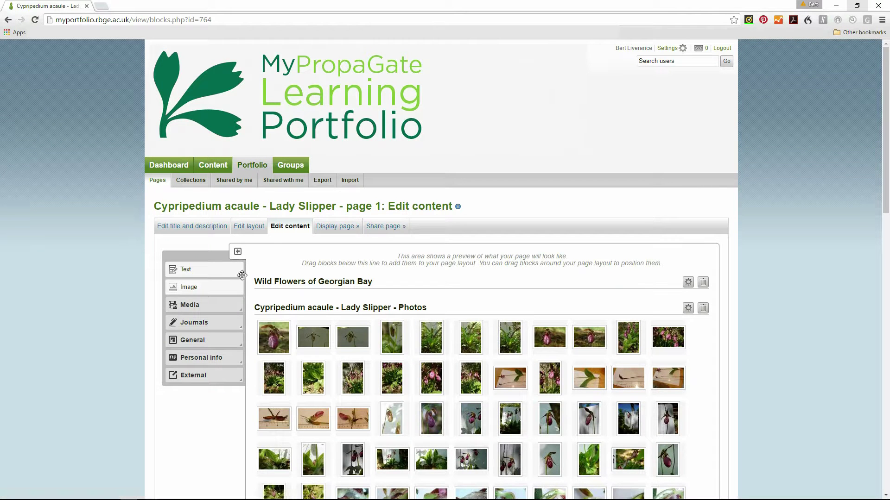
Add an image gallery block below the Wild Flowers of Georgian Bay heading, using the Lady Slipper Photos folder as its source, and save it
{"action": "left_click", "coordinate": [214, 311]}
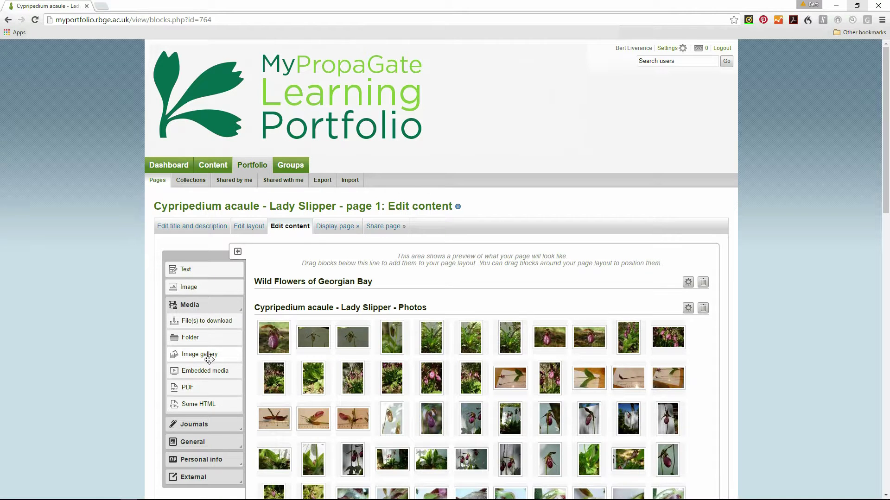
{"action": "left_click_drag", "start_coordinate": [235, 354], "coordinate": [334, 310]}
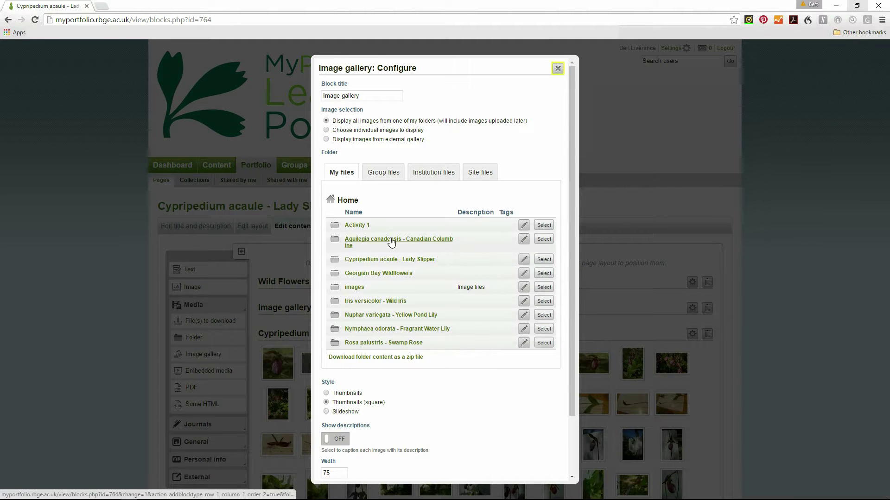
{"action": "left_click", "coordinate": [360, 260]}
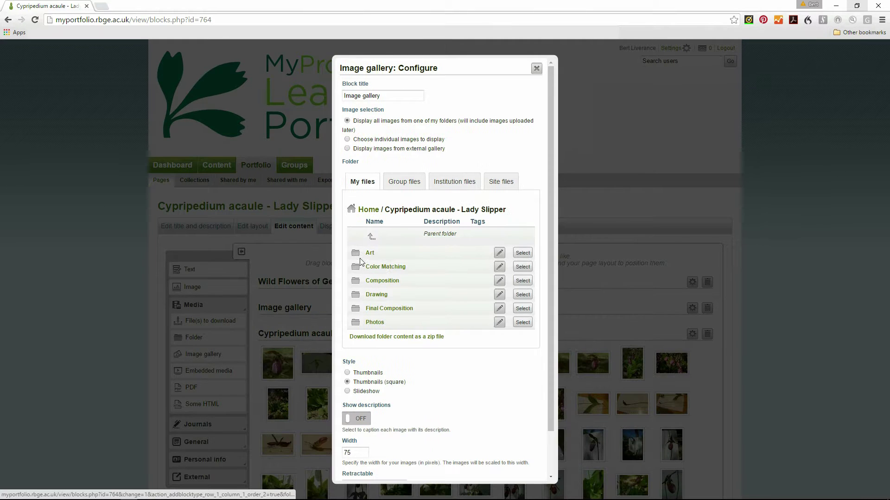
{"action": "left_click", "coordinate": [374, 323]}
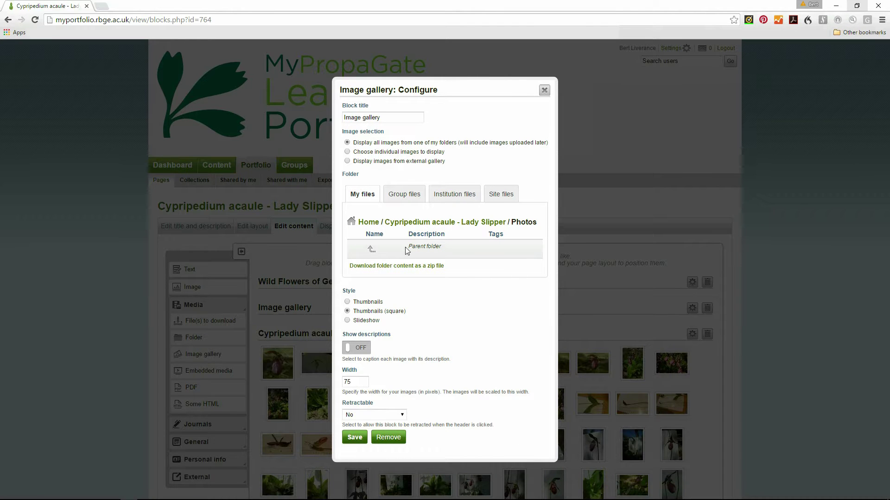
{"action": "left_click", "coordinate": [371, 249]}
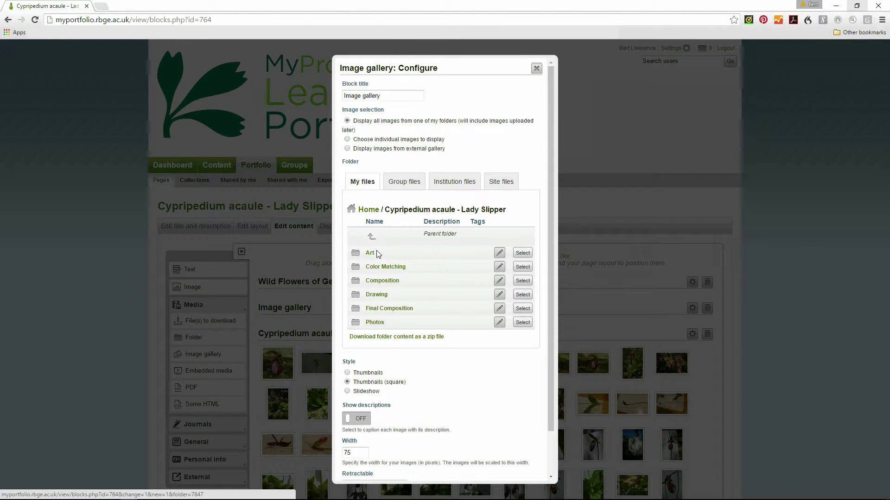
{"action": "left_click", "coordinate": [526, 326]}
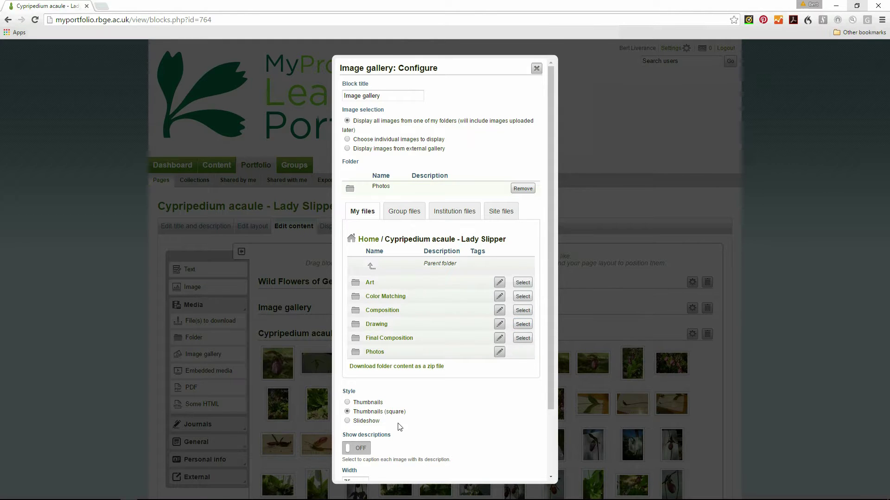
{"action": "scroll", "coordinate": [400, 426], "scroll_direction": "down", "scroll_amount": 3}
{"action": "left_click", "coordinate": [354, 458]}
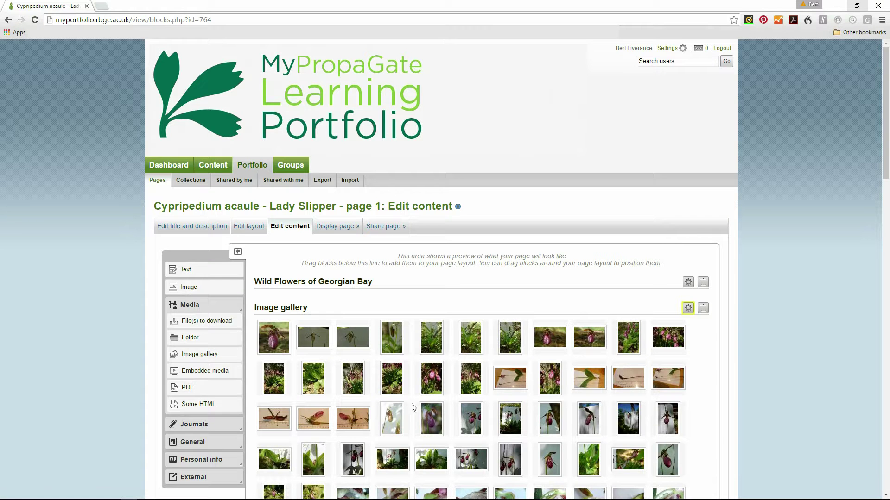
Retitle the new image gallery block below Wild Flowers of Georgian Bay as "Lady Slipper - Photos" and save it
{"action": "scroll", "coordinate": [540, 385], "scroll_direction": "down", "scroll_amount": 5}
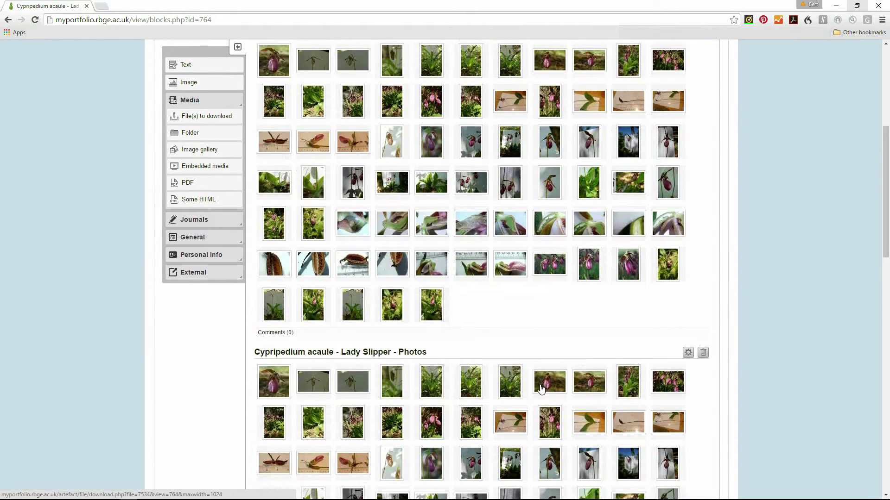
{"action": "scroll", "coordinate": [537, 387], "scroll_direction": "up", "scroll_amount": 2}
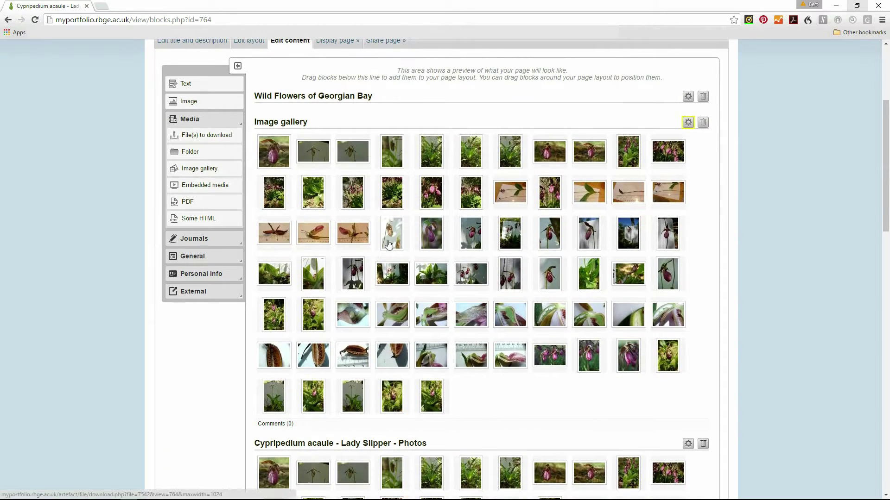
{"action": "scroll", "coordinate": [390, 412], "scroll_direction": "down", "scroll_amount": 5}
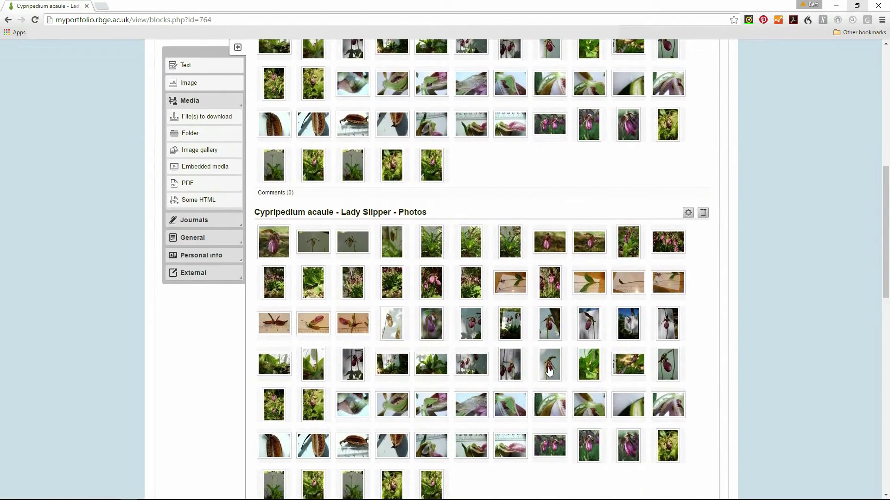
{"action": "scroll", "coordinate": [577, 319], "scroll_direction": "up", "scroll_amount": 6}
{"action": "scroll", "coordinate": [575, 316], "scroll_direction": "up", "scroll_amount": 1}
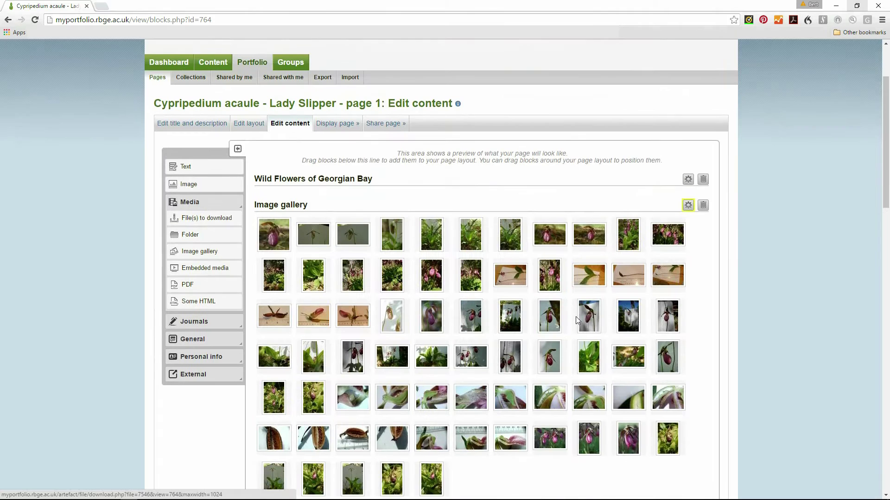
{"action": "scroll", "coordinate": [630, 245], "scroll_direction": "down", "scroll_amount": 1}
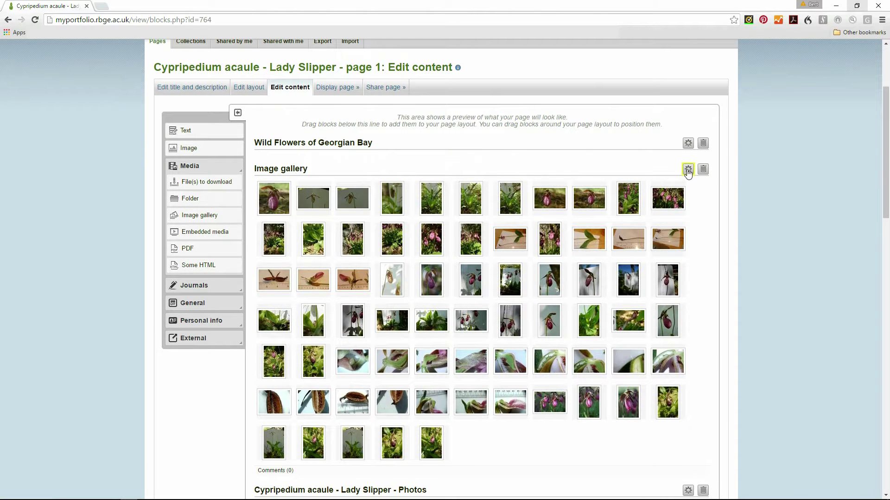
{"action": "left_click", "coordinate": [688, 169]}
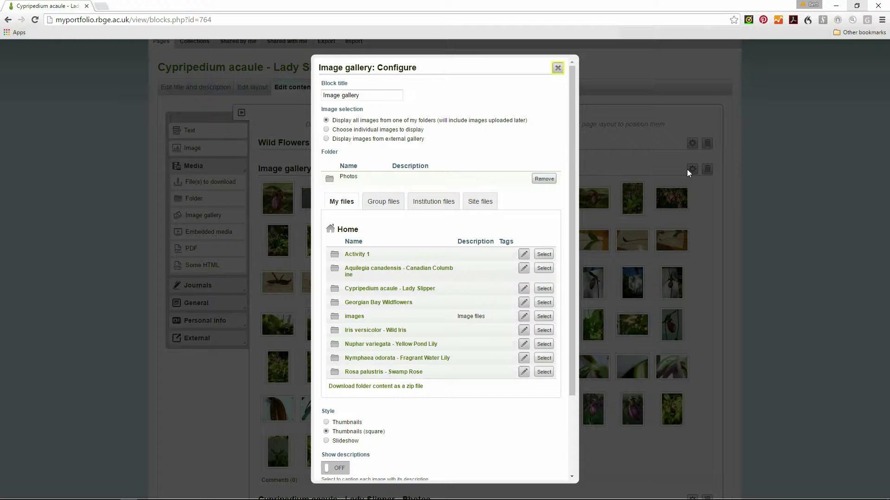
{"action": "left_click_drag", "start_coordinate": [370, 93], "coordinate": [284, 98]}
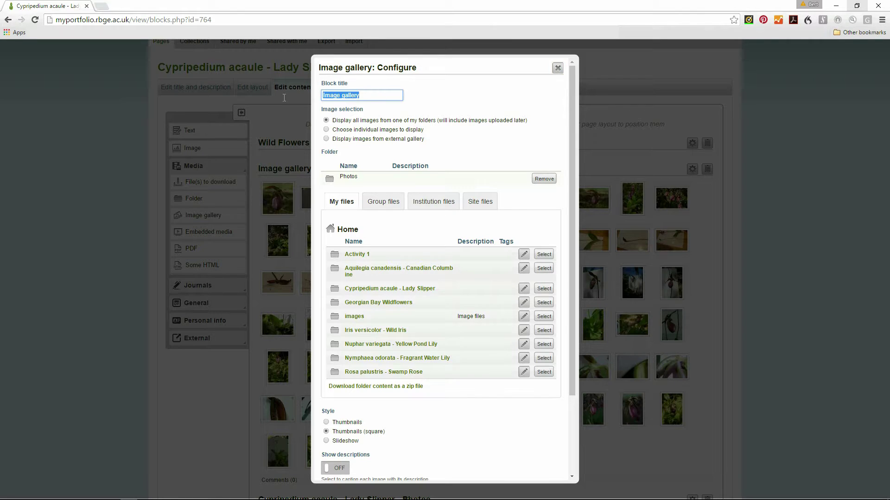
{"action": "type", "text": "Lady"}
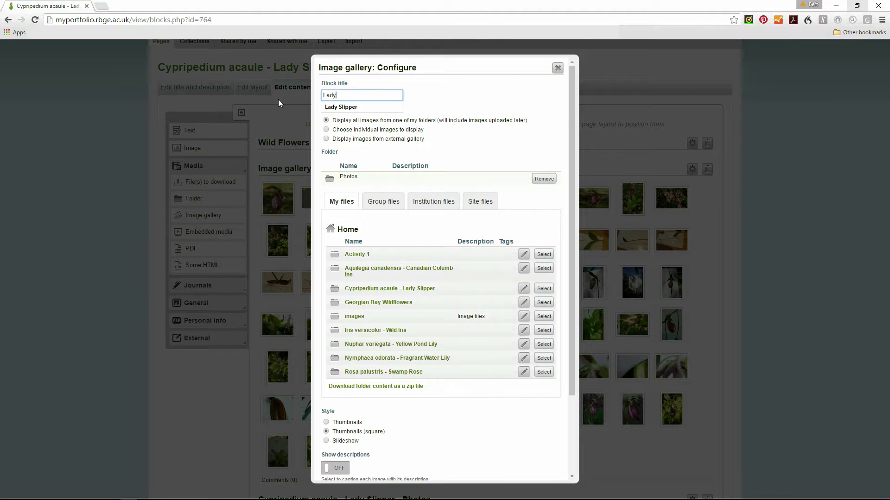
{"action": "type", "text": " Slipper"}
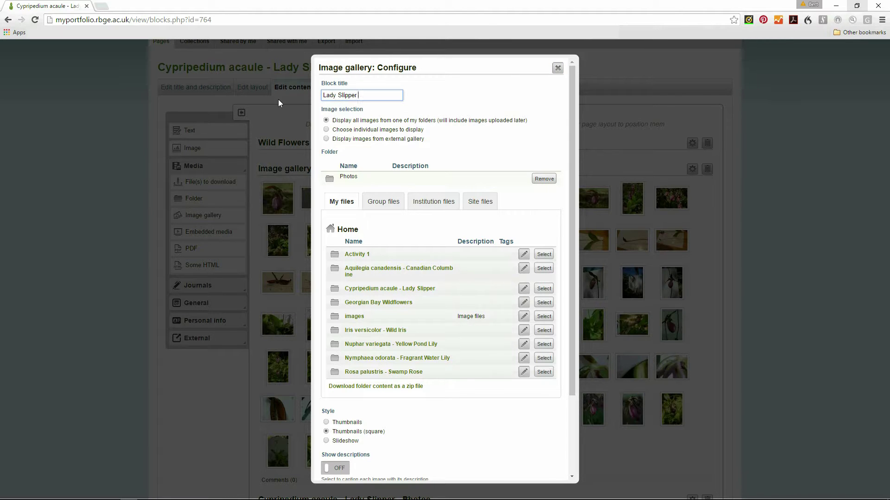
{"action": "type", "text": " - Photos"}
{"action": "scroll", "coordinate": [463, 199], "scroll_direction": "down", "scroll_amount": 2}
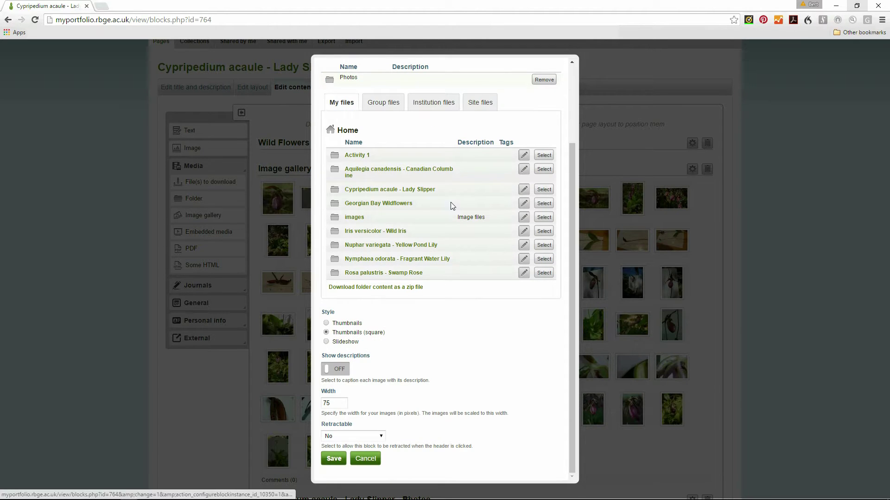
{"action": "left_click", "coordinate": [334, 460]}
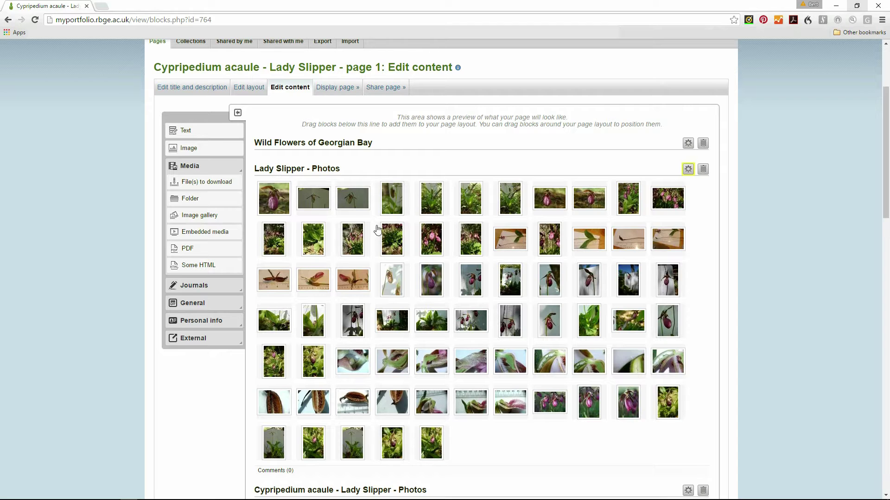
Delete the duplicate Lady Slipper - Photos gallery block, keeping the Cypripedium acaule - Lady Slipper - Photos block
{"action": "scroll", "coordinate": [380, 231], "scroll_direction": "down", "scroll_amount": 6}
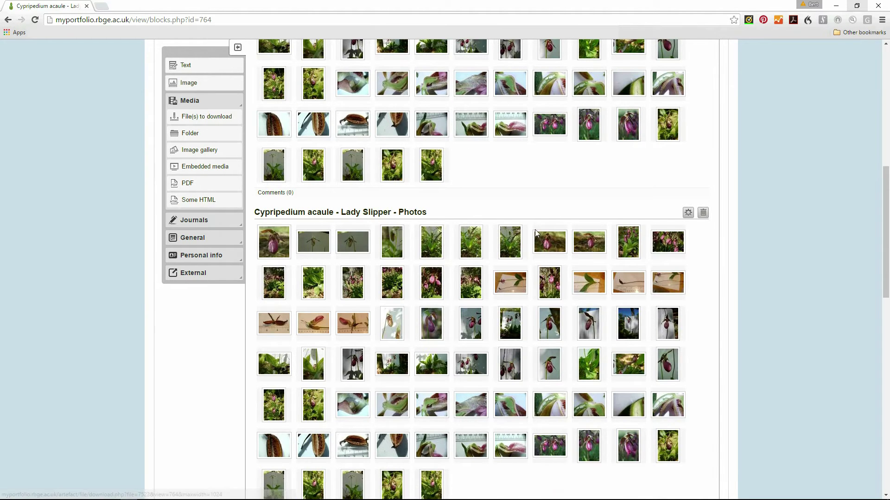
{"action": "scroll", "coordinate": [535, 231], "scroll_direction": "up", "scroll_amount": 6}
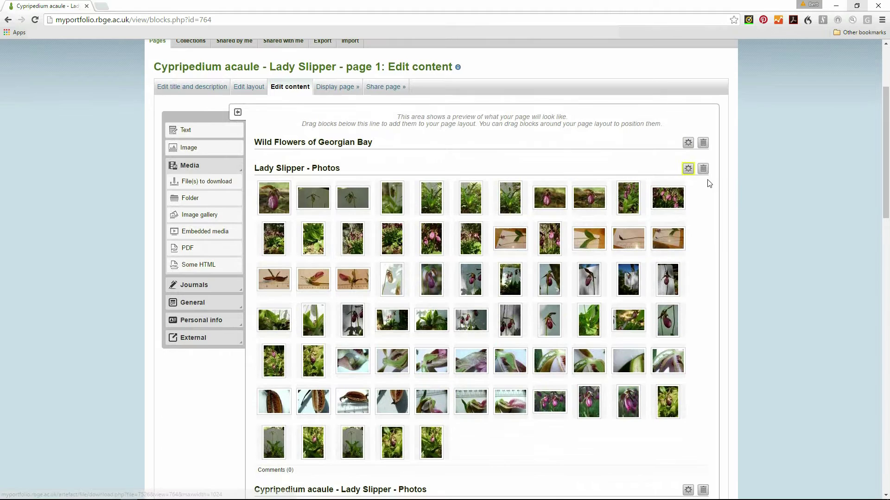
{"action": "left_click", "coordinate": [704, 169]}
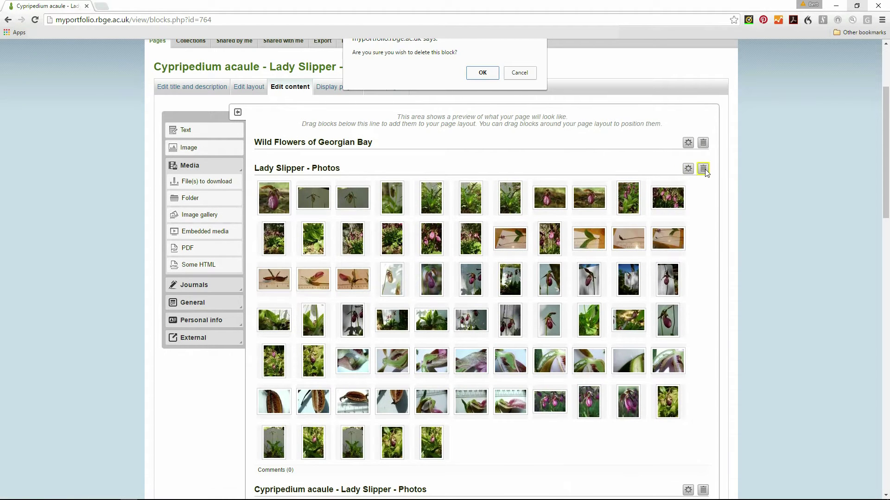
{"action": "left_click", "coordinate": [490, 77]}
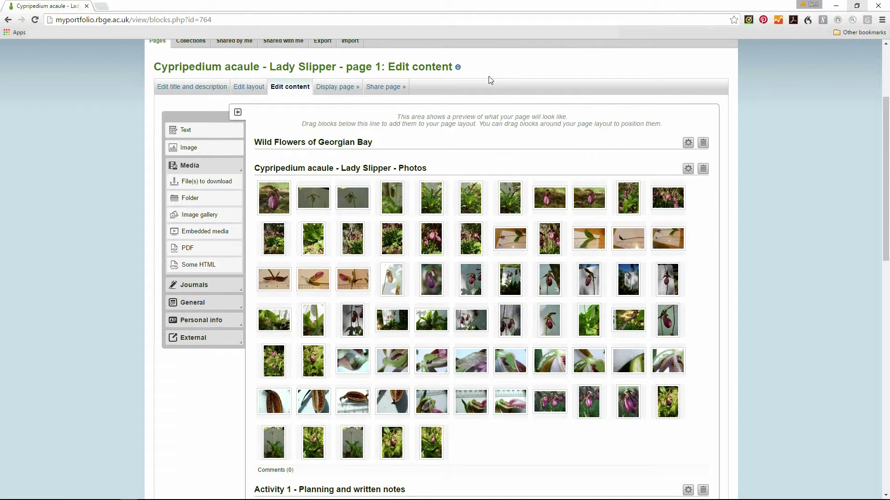
Finish editing the page content and open Cypripedium acaule - Lady Slipper - page 1 for viewing
{"action": "scroll", "coordinate": [838, 223], "scroll_direction": "down", "scroll_amount": 14}
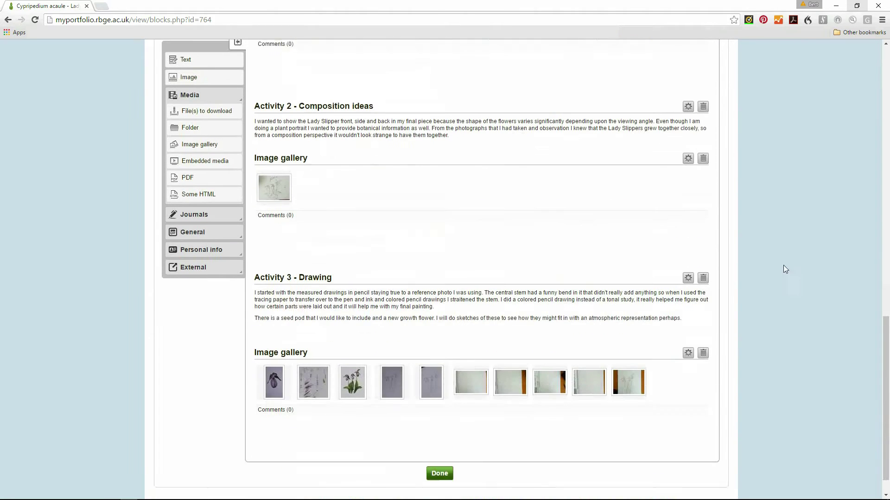
{"action": "left_click", "coordinate": [439, 444]}
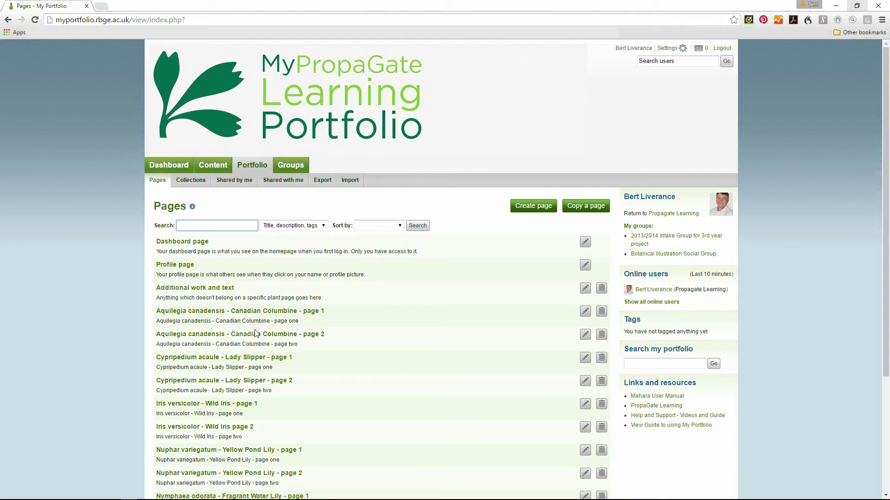
{"action": "left_click", "coordinate": [212, 359]}
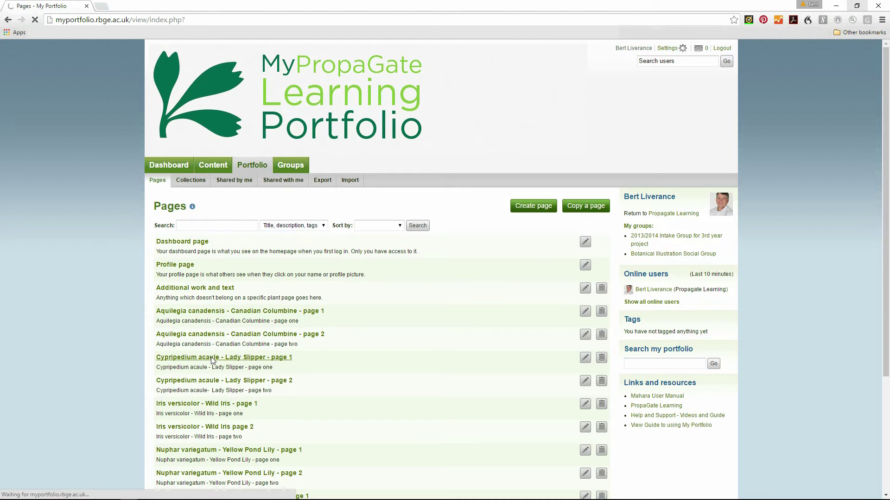
Enlarge a specimen photo in the Cypripedium acaule - Lady Slipper - Photos gallery, advance to the following image and close the viewer
{"action": "scroll", "coordinate": [362, 255], "scroll_direction": "down", "scroll_amount": 4}
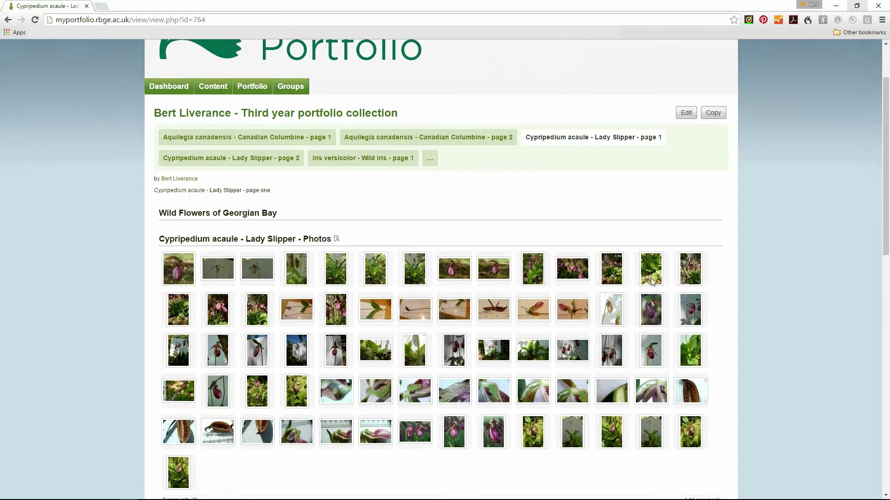
{"action": "left_click", "coordinate": [310, 207]}
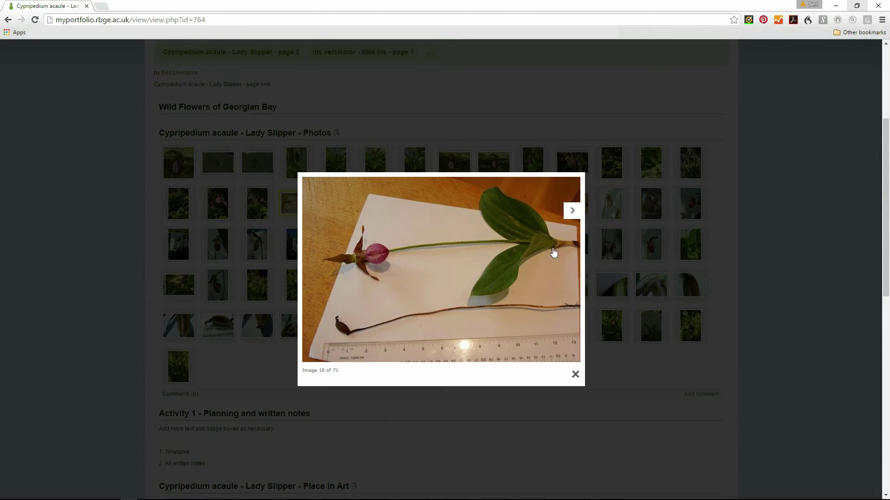
{"action": "left_click", "coordinate": [568, 217]}
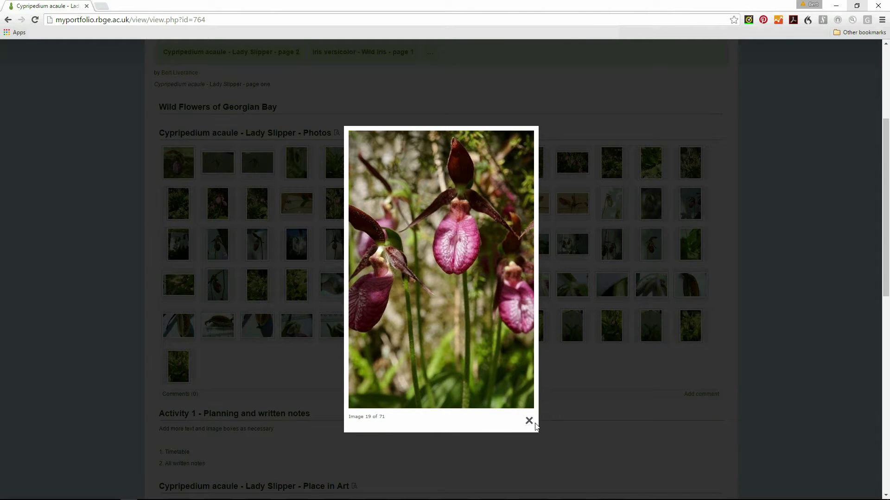
{"action": "left_click", "coordinate": [528, 421]}
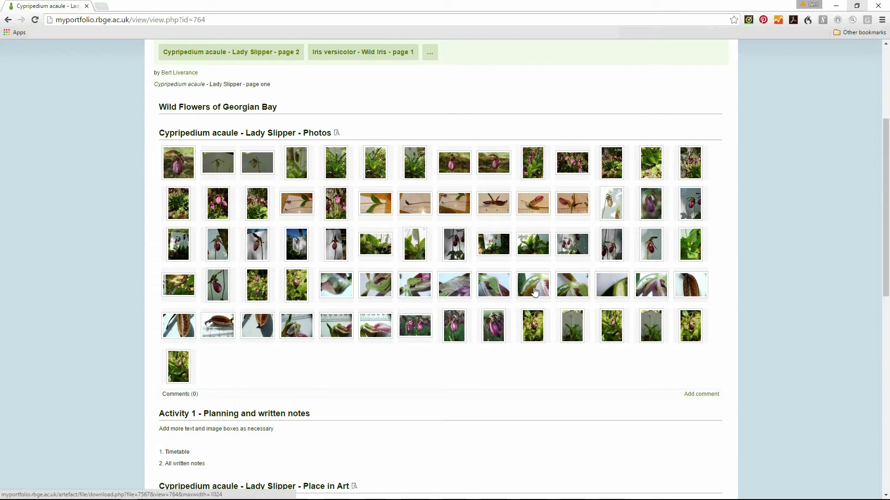
Review the page's activity sections and galleries, enlarging the last image in the Activity 3 - Drawing gallery and closing it
{"action": "scroll", "coordinate": [799, 301], "scroll_direction": "down", "scroll_amount": 7}
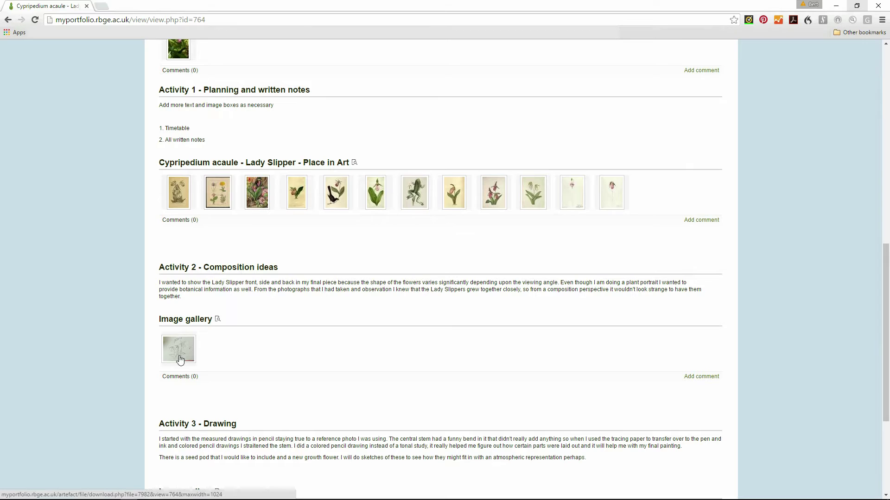
{"action": "scroll", "coordinate": [441, 346], "scroll_direction": "down", "scroll_amount": 4}
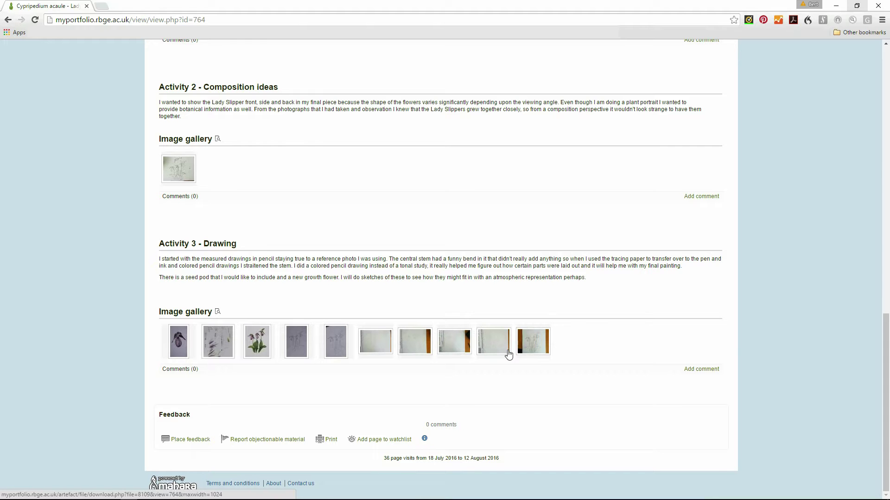
{"action": "left_click", "coordinate": [541, 347]}
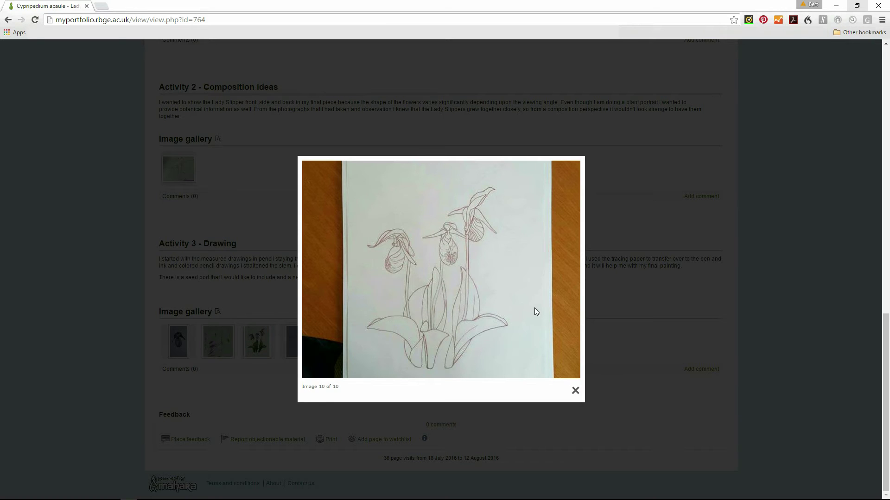
{"action": "left_click", "coordinate": [573, 390]}
{"action": "scroll", "coordinate": [839, 308], "scroll_direction": "down", "scroll_amount": 10}
{"action": "scroll", "coordinate": [839, 307], "scroll_direction": "up", "scroll_amount": 5}
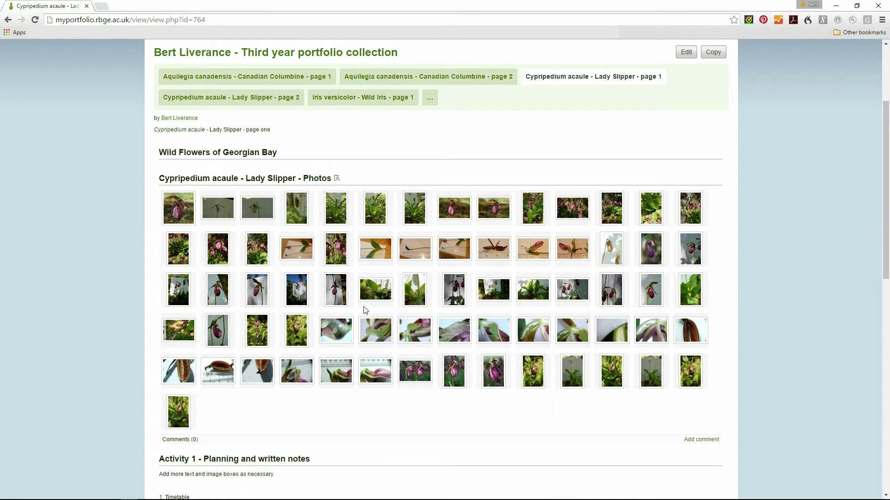
{"action": "scroll", "coordinate": [363, 308], "scroll_direction": "down", "scroll_amount": 5}
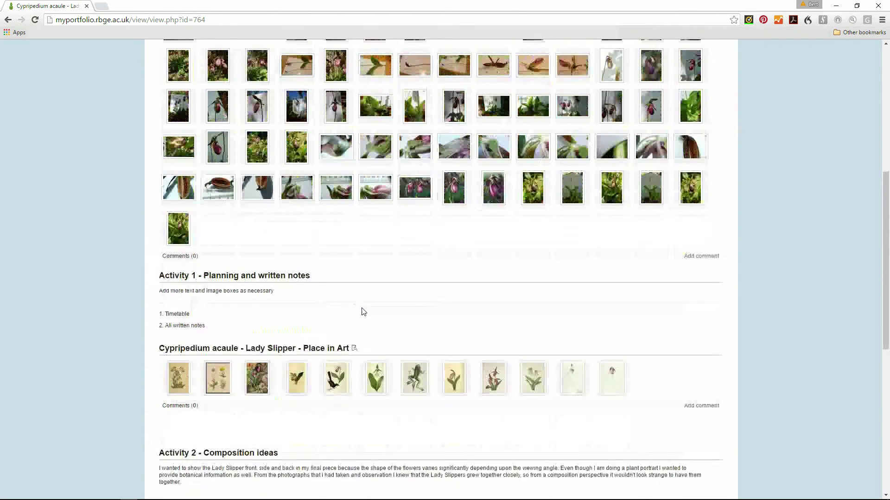
{"action": "scroll", "coordinate": [347, 352], "scroll_direction": "up", "scroll_amount": 3}
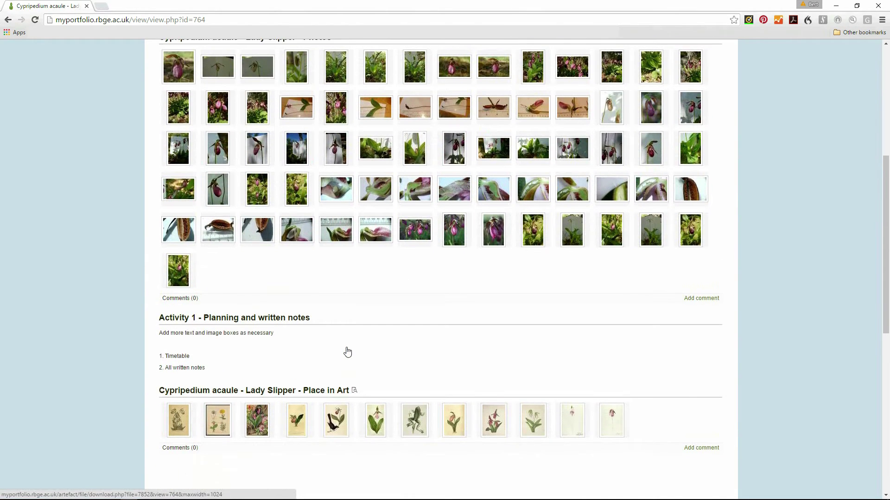
{"action": "scroll", "coordinate": [348, 352], "scroll_direction": "up", "scroll_amount": 1}
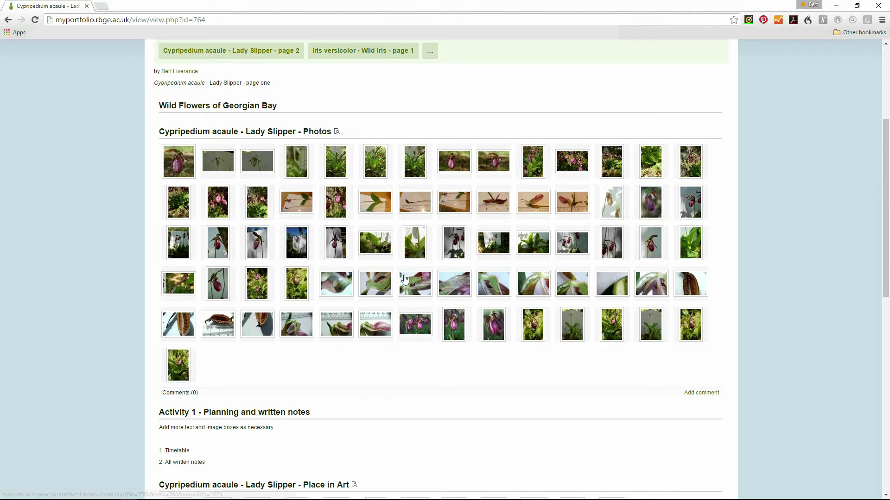
Go to the portfolio files and open the Photos folder inside Cypripedium acaule - Lady Slipper
{"action": "scroll", "coordinate": [433, 268], "scroll_direction": "up", "scroll_amount": 4}
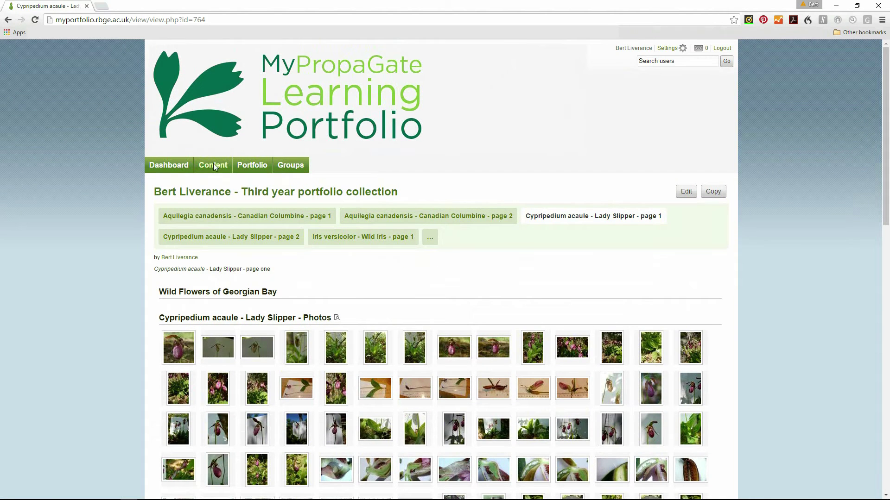
{"action": "left_click", "coordinate": [214, 165]}
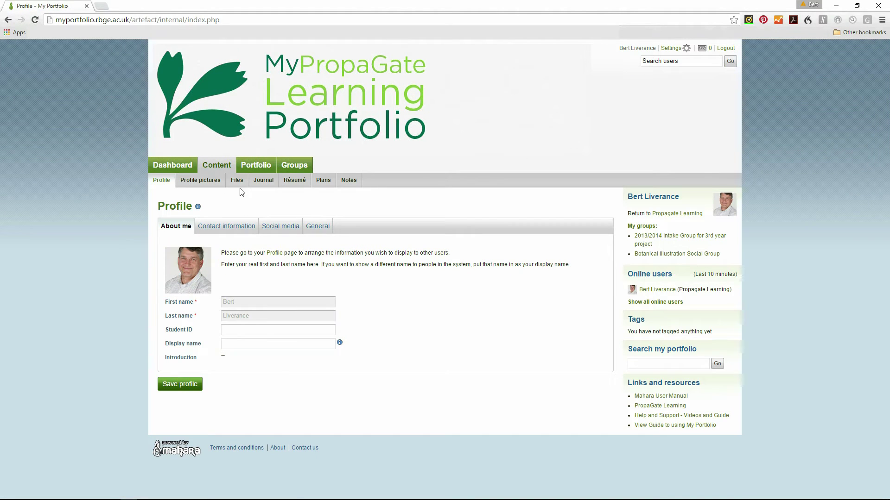
{"action": "left_click", "coordinate": [241, 181]}
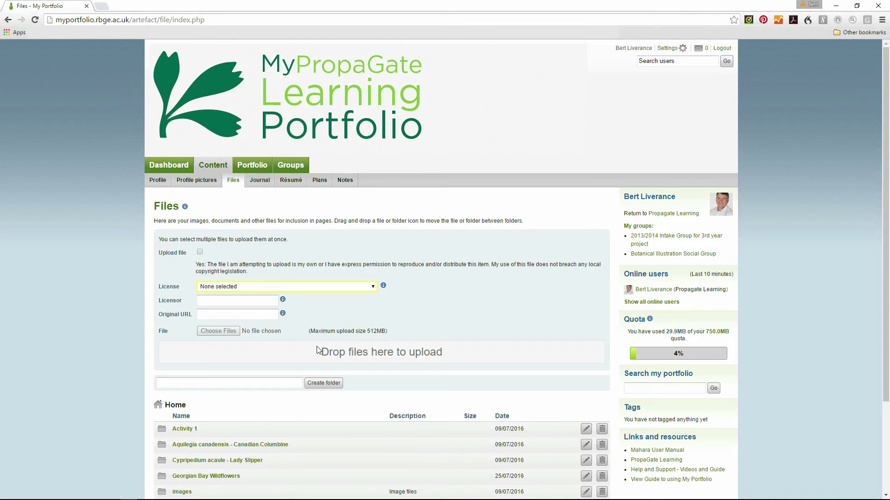
{"action": "scroll", "coordinate": [319, 350], "scroll_direction": "down", "scroll_amount": 3}
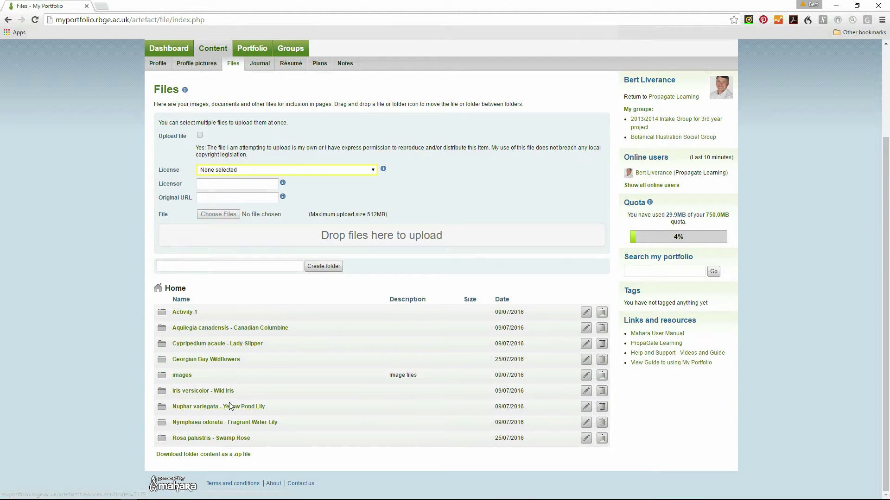
{"action": "left_click", "coordinate": [218, 344]}
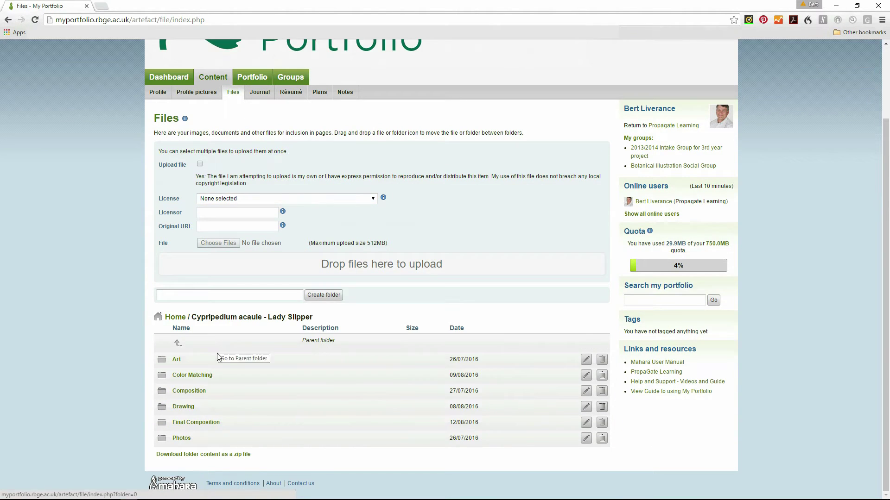
{"action": "left_click", "coordinate": [182, 438]}
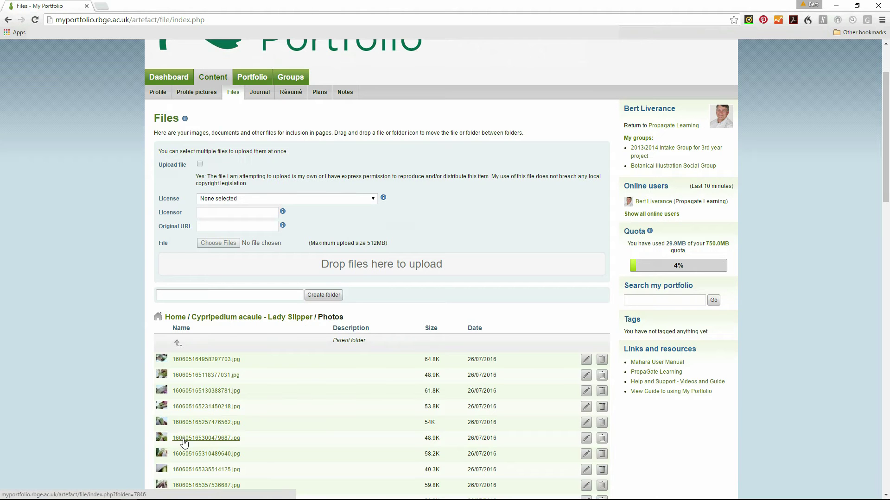
Look through the image files in the Photos folder to the end of the list and return to the start of the page
{"action": "scroll", "coordinate": [371, 381], "scroll_direction": "down", "scroll_amount": 8}
{"action": "scroll", "coordinate": [369, 383], "scroll_direction": "down", "scroll_amount": 5}
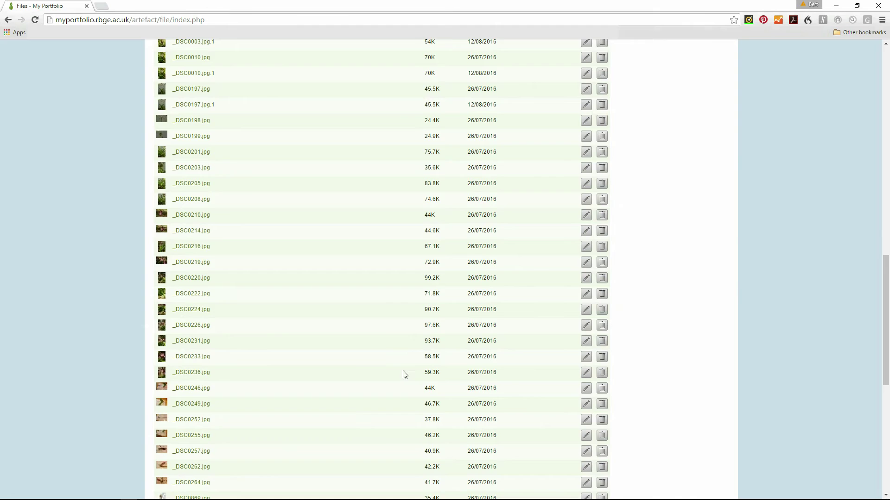
{"action": "scroll", "coordinate": [388, 329], "scroll_direction": "down", "scroll_amount": 8}
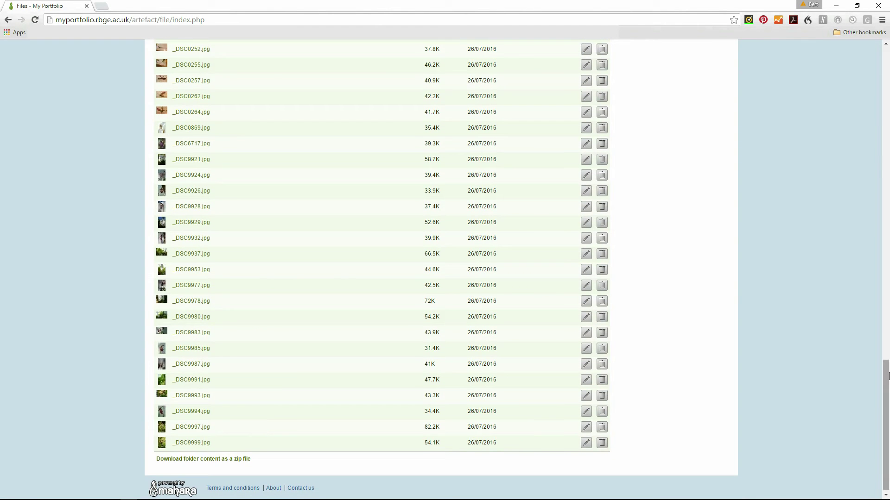
{"action": "left_click_drag", "start_coordinate": [886, 371], "coordinate": [889, 58]}
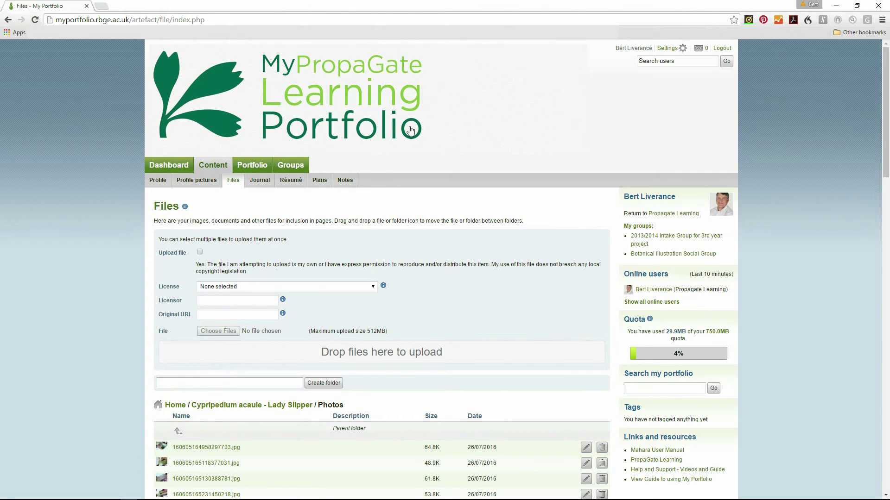
Open Cypripedium acaule - Lady Slipper - page 1 from the portfolio pages and start editing its content
{"action": "left_click", "coordinate": [257, 165]}
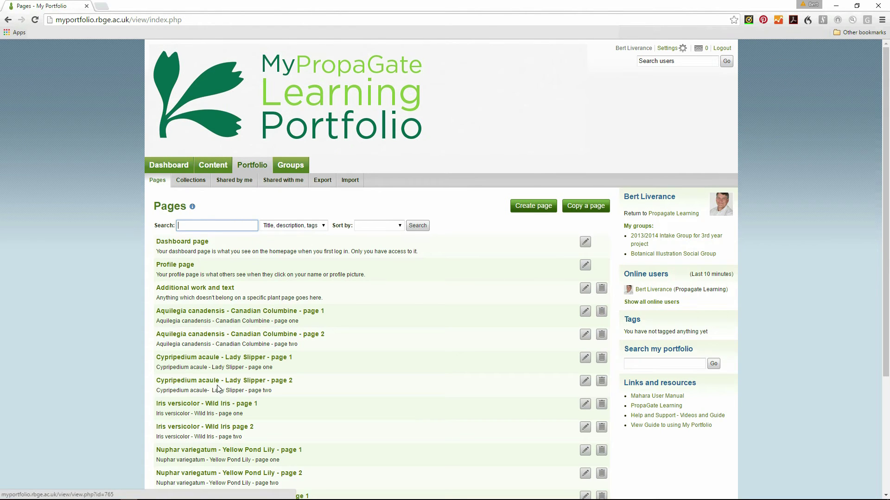
{"action": "left_click", "coordinate": [219, 361]}
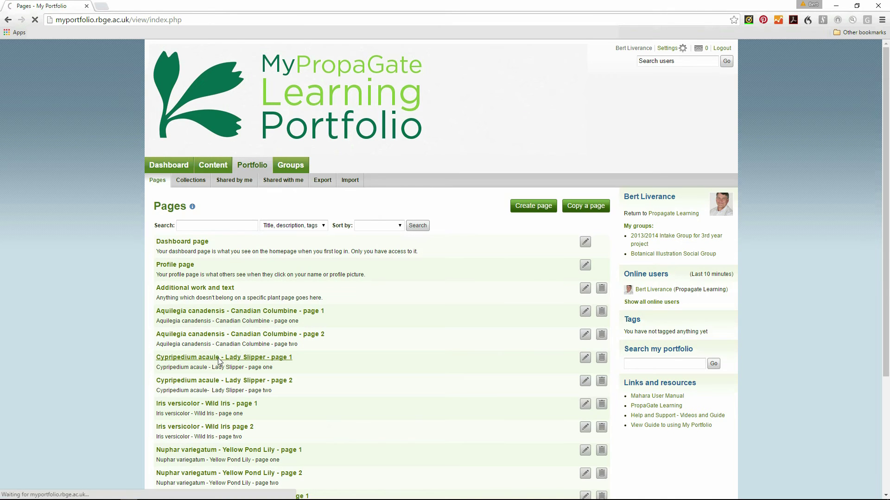
{"action": "left_click", "coordinate": [685, 191]}
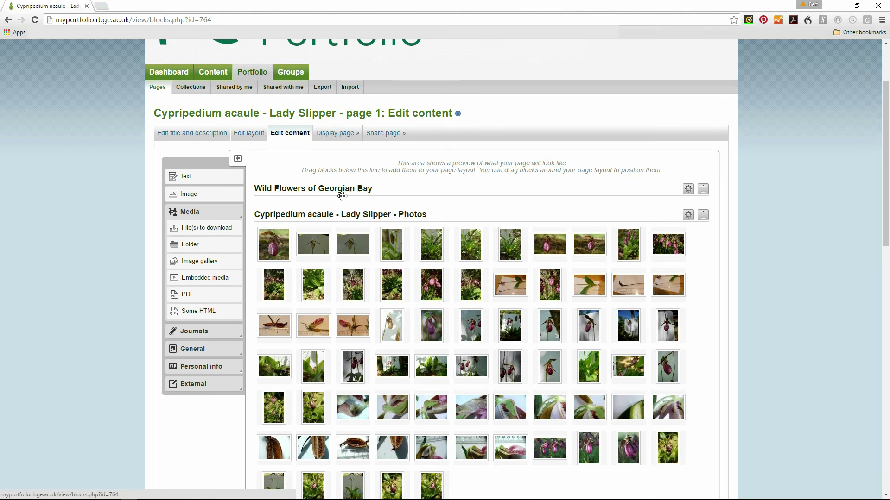
Review the photo gallery and the activity blocks in the page's content and finish editing
{"action": "scroll", "coordinate": [805, 372], "scroll_direction": "down", "scroll_amount": 4}
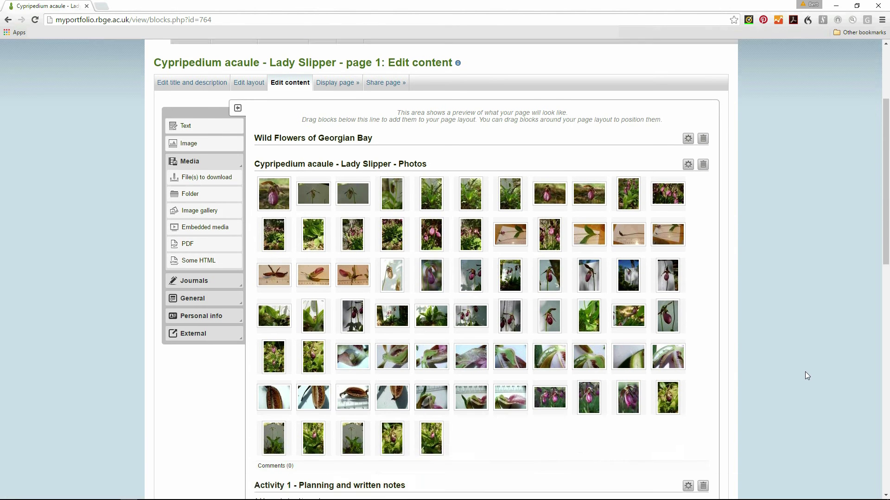
{"action": "scroll", "coordinate": [503, 287], "scroll_direction": "down", "scroll_amount": 10}
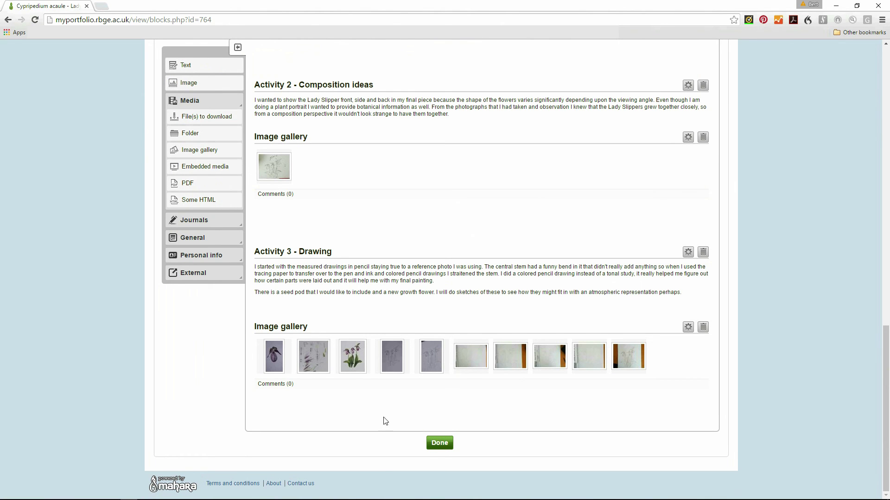
{"action": "left_click", "coordinate": [442, 448]}
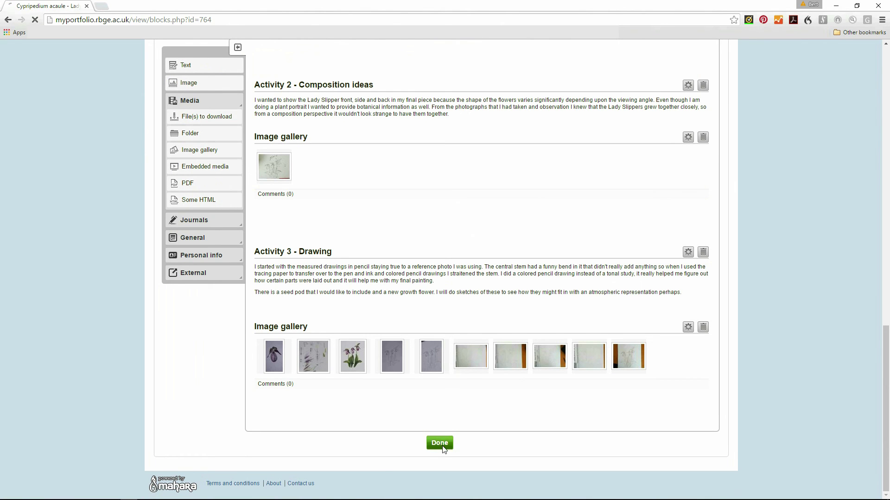